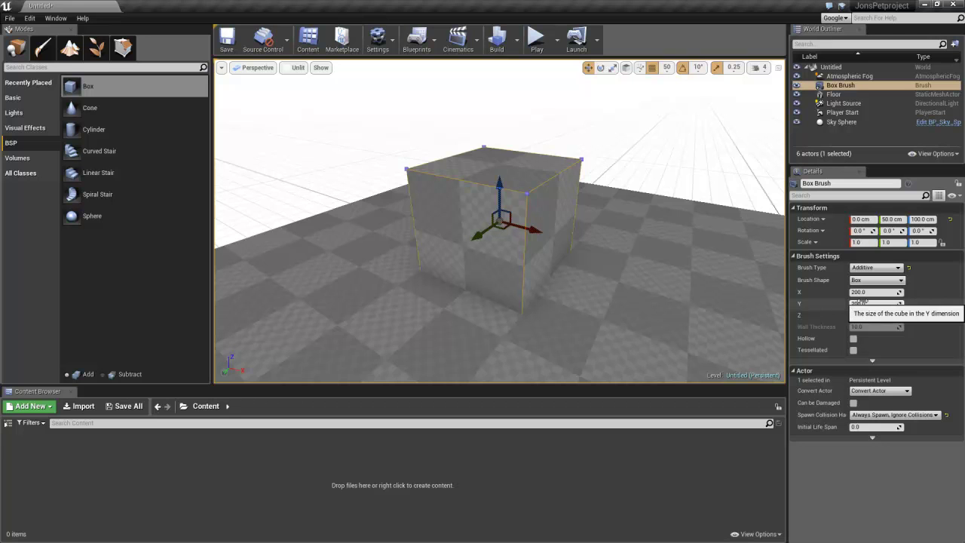
# Duplicate the box brush along the X axis and delete the copy
pyautogui.scroll(-5, 528, 226)
pyautogui.keyDown('alt'); pyautogui.moveTo(603, 242); pyautogui.dragTo(649, 241, button='right'); pyautogui.keyUp('alt')
pyautogui.keyDown('alt'); pyautogui.moveTo(537, 228); pyautogui.dragTo(656, 249); pyautogui.keyUp('alt')
pyautogui.moveTo(467, 236)
pyautogui.keyDown('alt'); pyautogui.mouseDown()
pyautogui.moveTo(520, 211)
pyautogui.moveTo(464, 236)
pyautogui.mouseUp(); pyautogui.keyUp('alt')
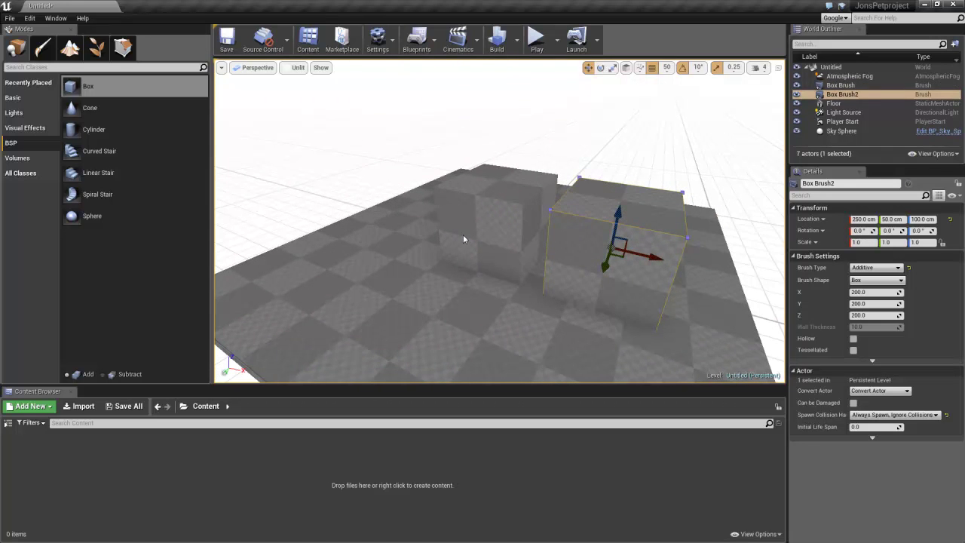
pyautogui.press('Delete')
# Select the original box brush and switch to geometry editing mode
pyautogui.click(463, 234)
pyautogui.moveTo(495, 291)
pyautogui.keyDown('alt'); pyautogui.mouseDown()
pyautogui.moveTo(465, 291)
pyautogui.moveTo(498, 289)
pyautogui.mouseUp(); pyautogui.keyUp('alt')
pyautogui.scroll(1, 495, 291)
pyautogui.click(122, 47)
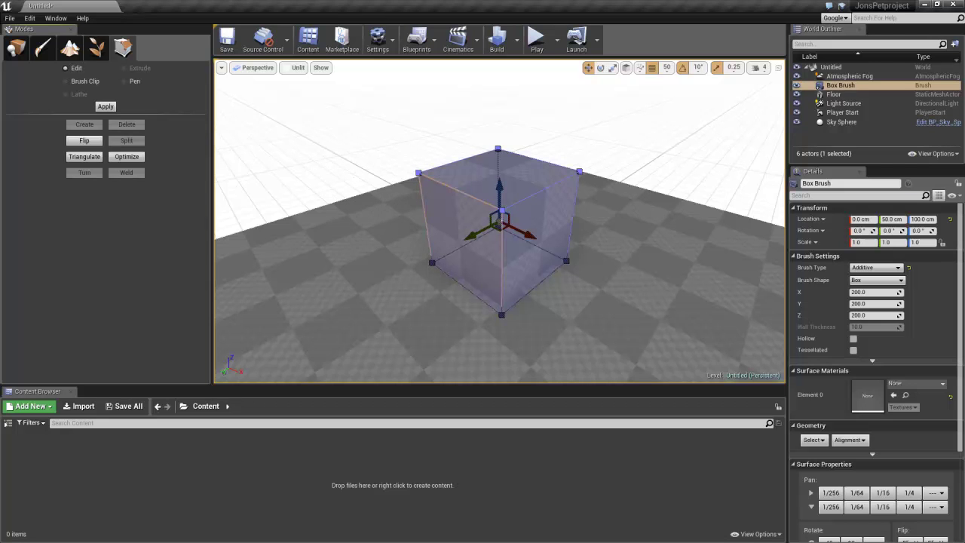
pyautogui.moveTo(355, 153)
pyautogui.keyDown('alt'); pyautogui.mouseDown()
pyautogui.moveTo(372, 139)
pyautogui.moveTo(365, 155)
pyautogui.moveTo(355, 151)
pyautogui.mouseUp(); pyautogui.keyUp('alt')
pyautogui.moveTo(354, 155); pyautogui.dragTo(392, 156, button='right')
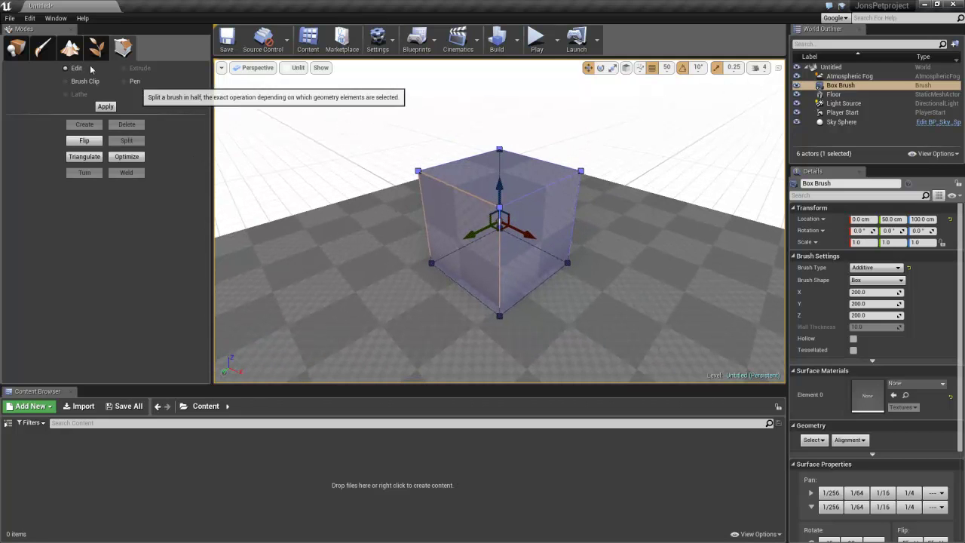
pyautogui.click(67, 80)
pyautogui.moveTo(560, 214)
pyautogui.keyDown('alt'); pyautogui.mouseDown()
pyautogui.moveTo(604, 219)
pyautogui.moveTo(581, 222)
pyautogui.mouseUp(); pyautogui.keyUp('alt')
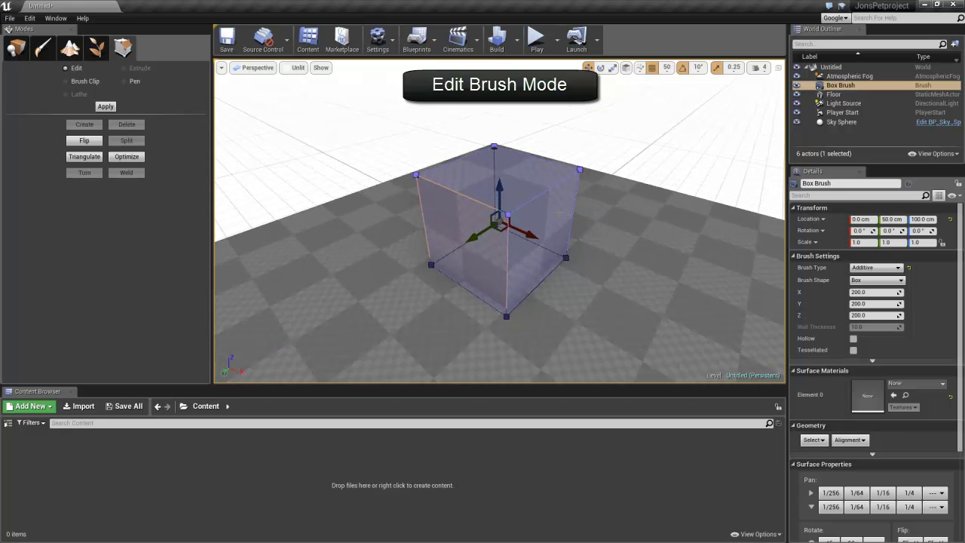
# Try selecting individual elements of the box brush, such as its faces and a corner vertex
pyautogui.click(535, 178)
pyautogui.keyDown('alt'); pyautogui.moveTo(384, 156); pyautogui.dragTo(438, 164); pyautogui.keyUp('alt')
pyautogui.keyDown('alt'); pyautogui.moveTo(537, 234); pyautogui.dragTo(505, 204); pyautogui.keyUp('alt')
pyautogui.click(471, 245)
pyautogui.keyDown('alt'); pyautogui.moveTo(603, 239); pyautogui.dragTo(615, 238); pyautogui.keyUp('alt')
pyautogui.click(500, 222)
pyautogui.click(582, 173)
pyautogui.click(535, 202)
pyautogui.click(535, 202)
# Select the box brush's top face and move it up and back down along the vertical axis
pyautogui.keyDown('alt'); pyautogui.moveTo(611, 236); pyautogui.dragTo(679, 197); pyautogui.keyUp('alt')
pyautogui.moveTo(581, 211); pyautogui.dragTo(598, 235, button='right')
pyautogui.click(519, 205)
pyautogui.moveTo(498, 136); pyautogui.dragTo(496, 75)
pyautogui.moveTo(536, 143); pyautogui.dragTo(494, 103, button='right')
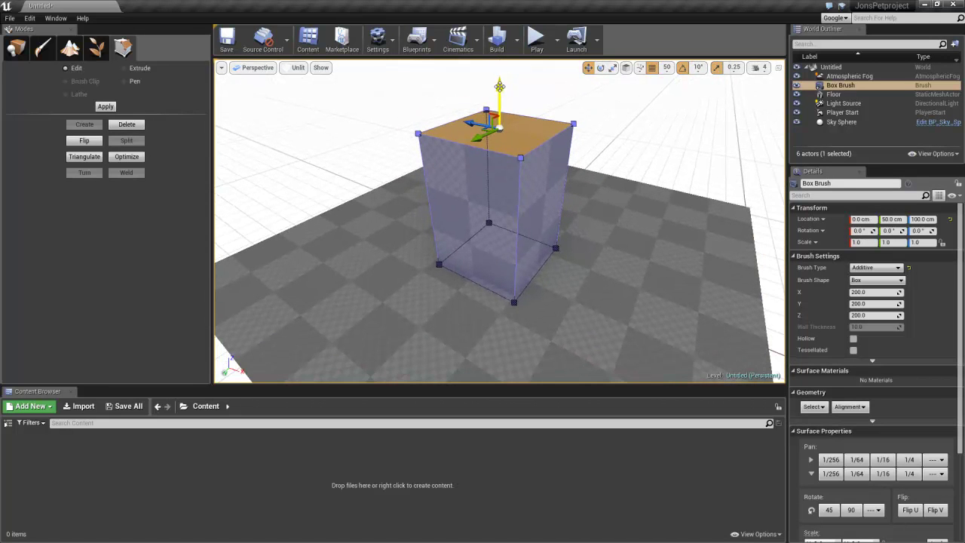
pyautogui.moveTo(496, 98); pyautogui.dragTo(507, 177)
# Pull one side face of the box brush outward to lengthen it along the Y axis
pyautogui.click(460, 264)
pyautogui.moveTo(442, 285); pyautogui.dragTo(479, 283)
pyautogui.scroll(3, 480, 273)
pyautogui.moveTo(482, 268); pyautogui.dragTo(481, 246, button='middle')
pyautogui.moveTo(481, 246)
pyautogui.keyDown('alt'); pyautogui.mouseDown()
pyautogui.moveTo(468, 249)
pyautogui.moveTo(491, 243)
pyautogui.mouseUp(); pyautogui.keyUp('alt')
# Select two faces of the lengthened brush together
pyautogui.click(481, 240)
pyautogui.keyDown('ctrl'); pyautogui.click(534, 218); pyautogui.keyUp('ctrl')
pyautogui.moveTo(637, 263)
pyautogui.keyDown('alt'); pyautogui.mouseDown()
pyautogui.moveTo(558, 245)
pyautogui.moveTo(575, 248)
pyautogui.moveTo(548, 255)
pyautogui.mouseUp(); pyautogui.keyUp('alt')
# Extrude the brush's top face upward twice in Extrude mode
pyautogui.click(482, 236)
pyautogui.click(123, 68)
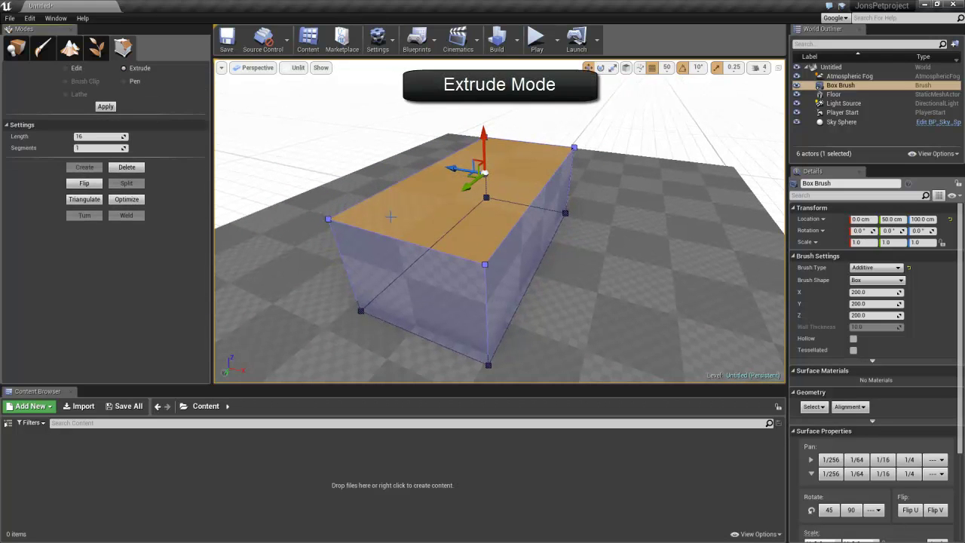
pyautogui.moveTo(389, 216)
pyautogui.keyDown('alt'); pyautogui.mouseDown()
pyautogui.moveTo(368, 215)
pyautogui.moveTo(378, 219)
pyautogui.mouseUp(); pyautogui.keyUp('alt')
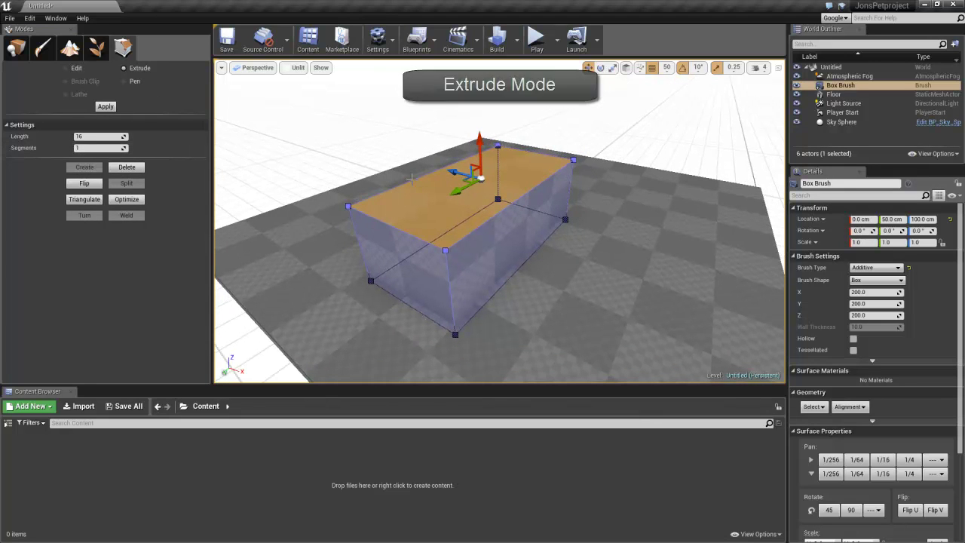
pyautogui.moveTo(479, 145); pyautogui.dragTo(481, 96)
pyautogui.moveTo(594, 188)
pyautogui.keyDown('alt'); pyautogui.mouseDown()
pyautogui.moveTo(633, 150)
pyautogui.moveTo(656, 155)
pyautogui.moveTo(594, 200)
pyautogui.mouseUp(); pyautogui.keyUp('alt')
pyautogui.scroll(-4, 452, 134)
pyautogui.moveTo(481, 120); pyautogui.dragTo(474, 77)
pyautogui.moveTo(561, 233)
pyautogui.keyDown('alt'); pyautogui.mouseDown()
pyautogui.moveTo(550, 173)
pyautogui.moveTo(556, 227)
pyautogui.mouseUp(); pyautogui.keyUp('alt')
pyautogui.moveTo(558, 231)
pyautogui.keyDown('alt'); pyautogui.mouseDown(button='right')
pyautogui.moveTo(588, 256)
pyautogui.moveTo(558, 231)
pyautogui.mouseUp(button='right'); pyautogui.keyUp('alt')
# Return to Edit mode, adjust the height of the extruded brush's upper part, and clear the element selection
pyautogui.click(70, 68)
pyautogui.scroll(-4, 587, 141)
pyautogui.keyDown('alt'); pyautogui.moveTo(593, 147); pyautogui.dragTo(550, 108); pyautogui.keyUp('alt')
pyautogui.moveTo(480, 91); pyautogui.dragTo(481, 109)
pyautogui.keyDown('alt'); pyautogui.moveTo(532, 125); pyautogui.dragTo(604, 102); pyautogui.keyUp('alt')
pyautogui.scroll(3, 502, 164)
pyautogui.keyDown('alt'); pyautogui.moveTo(495, 161); pyautogui.dragTo(445, 181); pyautogui.keyUp('alt')
pyautogui.moveTo(475, 75); pyautogui.dragTo(475, 44)
pyautogui.scroll(-3, 516, 109)
pyautogui.moveTo(481, 78); pyautogui.dragTo(481, 48)
pyautogui.moveTo(497, 166)
pyautogui.keyDown('alt'); pyautogui.mouseDown()
pyautogui.moveTo(407, 128)
pyautogui.moveTo(553, 208)
pyautogui.moveTo(564, 172)
pyautogui.mouseUp(); pyautogui.keyUp('alt')
pyautogui.scroll(2, 554, 184)
pyautogui.press('Escape')
pyautogui.scroll(-2, 499, 221)
# Switch to Brush Clip in the four-viewport layout and place a clip line across the brush's width in the Top view
pyautogui.click(75, 82)
pyautogui.moveTo(429, 213); pyautogui.dragTo(404, 217, button='right')
pyautogui.click(779, 68)
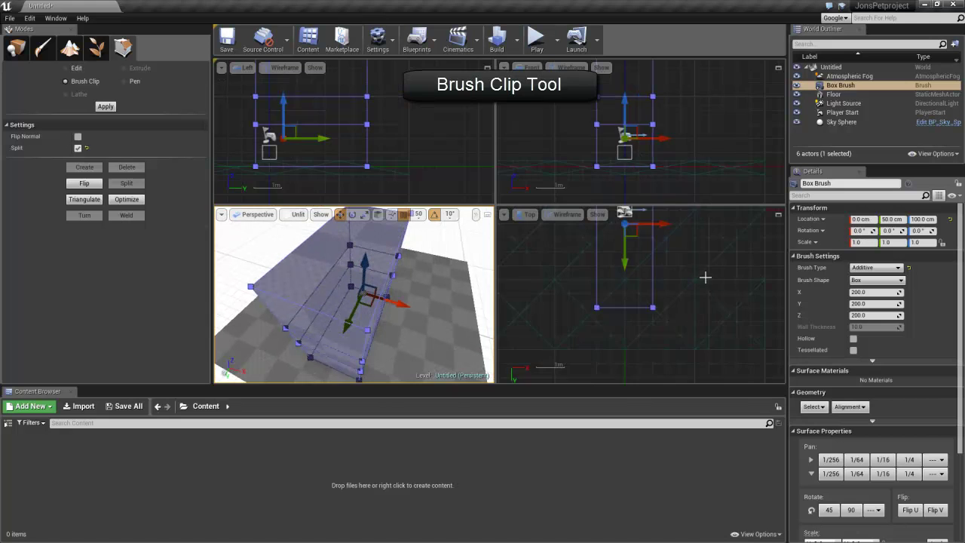
pyautogui.click(705, 278)
pyautogui.press('f')
pyautogui.click(575, 277)
pyautogui.click(703, 290)
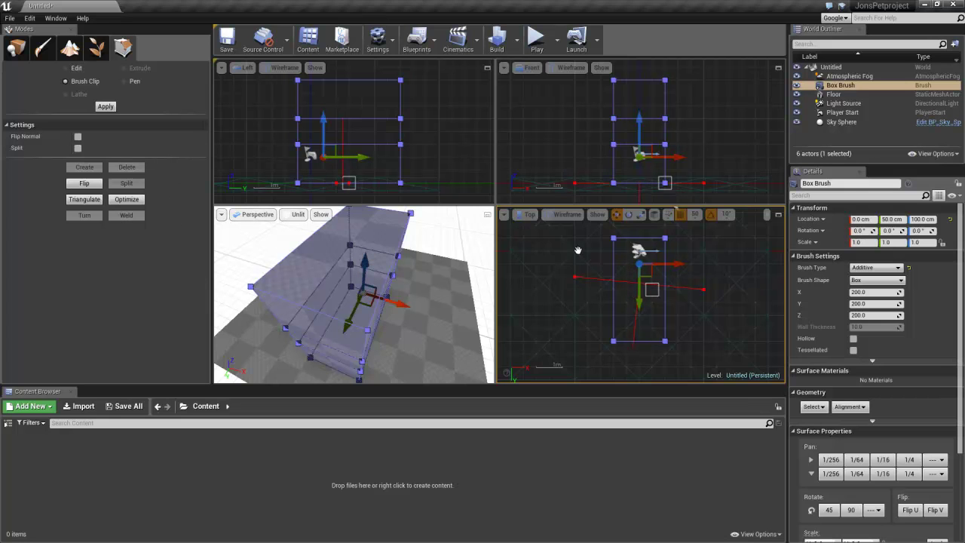
pyautogui.moveTo(626, 290); pyautogui.dragTo(617, 280, button='right')
# Apply the clip along the placed line and undo it
pyautogui.click(778, 214)
pyautogui.moveTo(540, 218)
pyautogui.mouseDown(button='right')
pyautogui.moveTo(555, 224)
pyautogui.moveTo(530, 205)
pyautogui.mouseUp(button='right')
pyautogui.scroll(3, 547, 221)
pyautogui.moveTo(564, 246)
pyautogui.mouseDown(button='right')
pyautogui.moveTo(577, 258)
pyautogui.moveTo(534, 232)
pyautogui.mouseUp(button='right')
pyautogui.scroll(1, 535, 232)
pyautogui.moveTo(618, 256); pyautogui.dragTo(620, 263, button='right')
pyautogui.click(106, 107)
pyautogui.hotkey('ctrl', 'z')
# Apply the clip with Flip Normal enabled, switch the option off again, and undo the clip
pyautogui.click(77, 136)
pyautogui.click(106, 107)
pyautogui.click(77, 136)
pyautogui.hotkey('ctrl', 'z')
pyautogui.hotkey('ctrl', 'z')
# Enable Split, apply the clip to cut the brush in two, and select the resulting pieces
pyautogui.click(78, 148)
pyautogui.click(105, 106)
pyautogui.click(467, 260)
pyautogui.click(467, 179)
# Switch to Pen mode and draw an irregular closed polygon beside the floor in the maximized Top view
pyautogui.scroll(-3, 565, 264)
pyautogui.moveTo(594, 276); pyautogui.dragTo(609, 290, button='right')
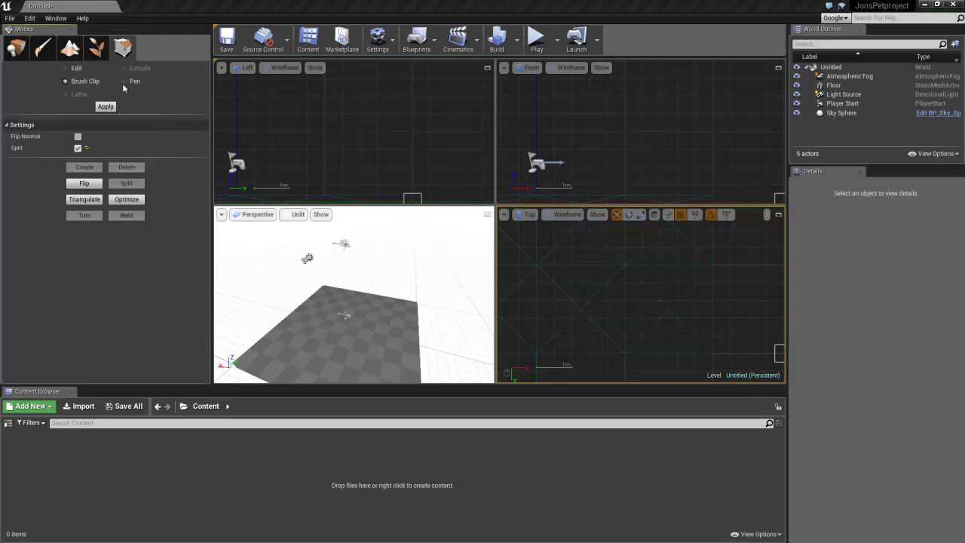
pyautogui.click(124, 81)
pyautogui.click(779, 216)
pyautogui.moveTo(669, 173); pyautogui.dragTo(715, 86, button='right')
pyautogui.click(556, 164)
pyautogui.click(556, 200)
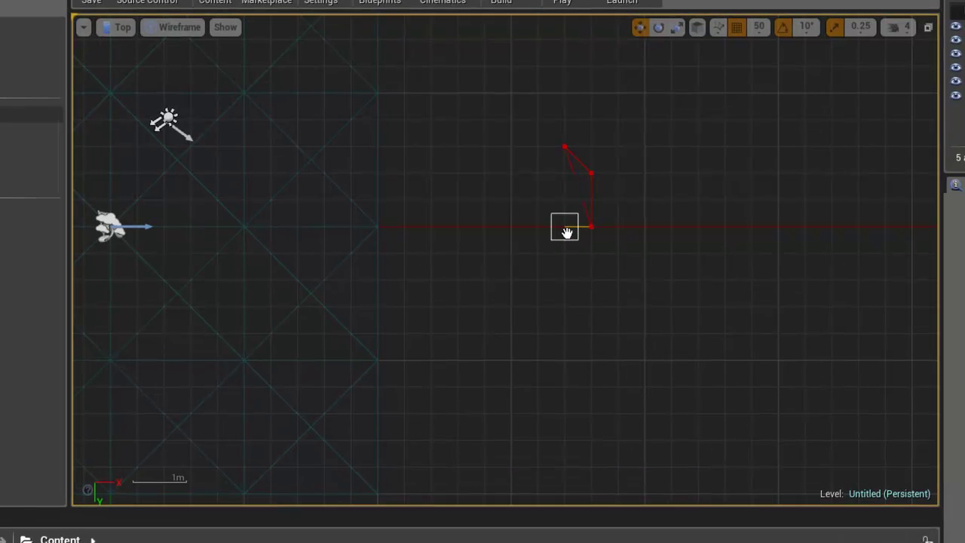
pyautogui.click(511, 226)
pyautogui.click(511, 333)
pyautogui.click(645, 333)
pyautogui.click(696, 387)
pyautogui.click(776, 466)
pyautogui.click(779, 226)
pyautogui.click(778, 173)
pyautogui.click(698, 174)
pyautogui.click(671, 225)
pyautogui.click(645, 226)
pyautogui.click(644, 146)
pyautogui.click(564, 146)
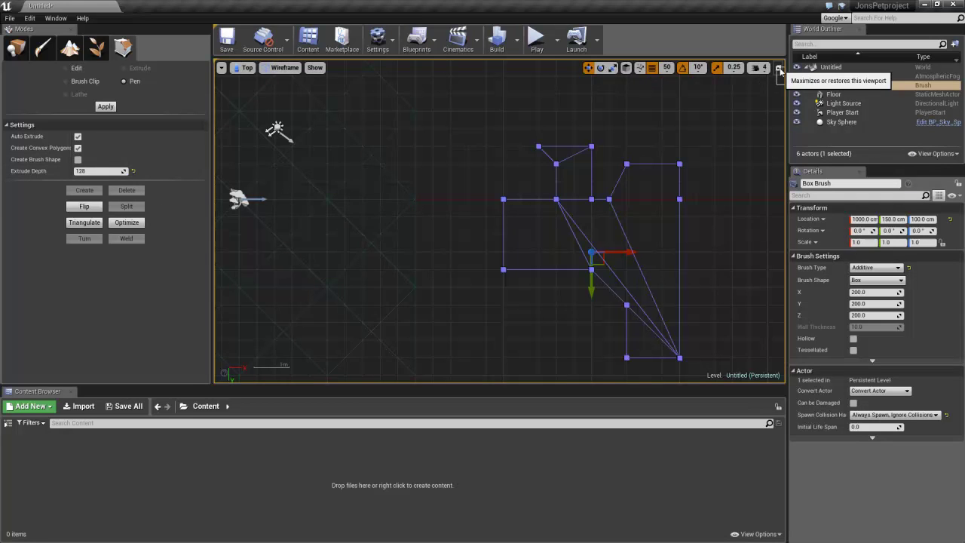
# Restore the four-viewport layout and inspect the pen-drawn brush in the Perspective view
pyautogui.click(779, 69)
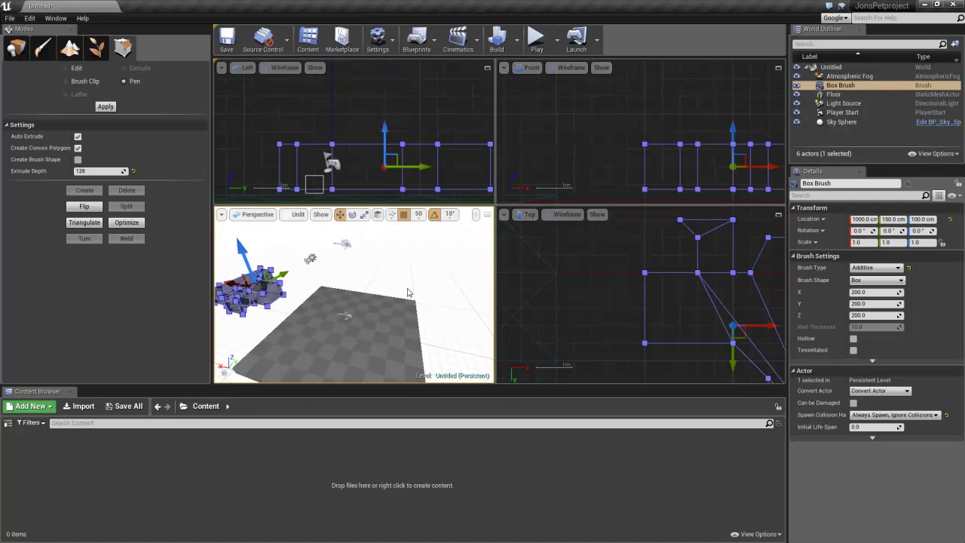
pyautogui.press('f')
pyautogui.click(487, 216)
pyautogui.moveTo(487, 216)
pyautogui.keyDown('alt'); pyautogui.mouseDown()
pyautogui.moveTo(329, 197)
pyautogui.moveTo(317, 221)
pyautogui.moveTo(223, 225)
pyautogui.mouseUp(); pyautogui.keyUp('alt')
pyautogui.moveTo(696, 326)
pyautogui.keyDown('alt'); pyautogui.mouseDown()
pyautogui.moveTo(618, 305)
pyautogui.moveTo(630, 249)
pyautogui.moveTo(677, 315)
pyautogui.mouseUp(); pyautogui.keyUp('alt')
pyautogui.moveTo(553, 300)
pyautogui.keyDown('alt'); pyautogui.mouseDown()
pyautogui.moveTo(626, 300)
pyautogui.moveTo(533, 303)
pyautogui.moveTo(546, 307)
pyautogui.mouseUp(); pyautogui.keyUp('alt')
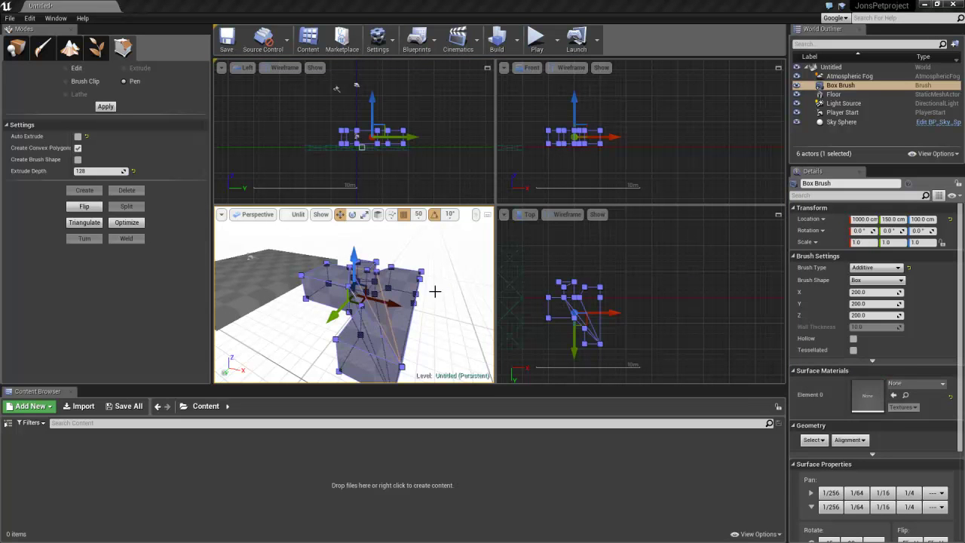
# Enable Create Brush Shape in the Pen settings
pyautogui.moveTo(435, 291)
pyautogui.keyDown('alt'); pyautogui.mouseDown()
pyautogui.moveTo(400, 302)
pyautogui.moveTo(392, 321)
pyautogui.moveTo(422, 294)
pyautogui.moveTo(385, 293)
pyautogui.moveTo(448, 300)
pyautogui.moveTo(429, 289)
pyautogui.mouseUp(); pyautogui.keyUp('alt')
pyautogui.click(79, 94)
pyautogui.moveTo(446, 269)
pyautogui.keyDown('alt'); pyautogui.mouseDown()
pyautogui.moveTo(437, 270)
pyautogui.moveTo(475, 283)
pyautogui.mouseUp(); pyautogui.keyUp('alt')
pyautogui.click(77, 160)
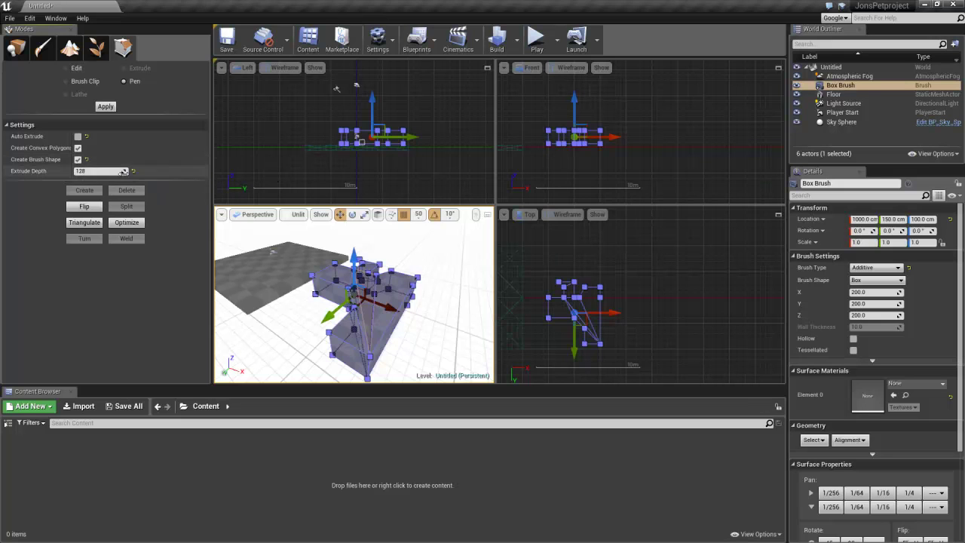
# Draw a closed flat-bottomed profile with a sunken middle and raised ends beside the existing brush in the Front view
pyautogui.moveTo(706, 143); pyautogui.dragTo(656, 178, button='right')
pyautogui.moveTo(495, 204); pyautogui.dragTo(483, 228)
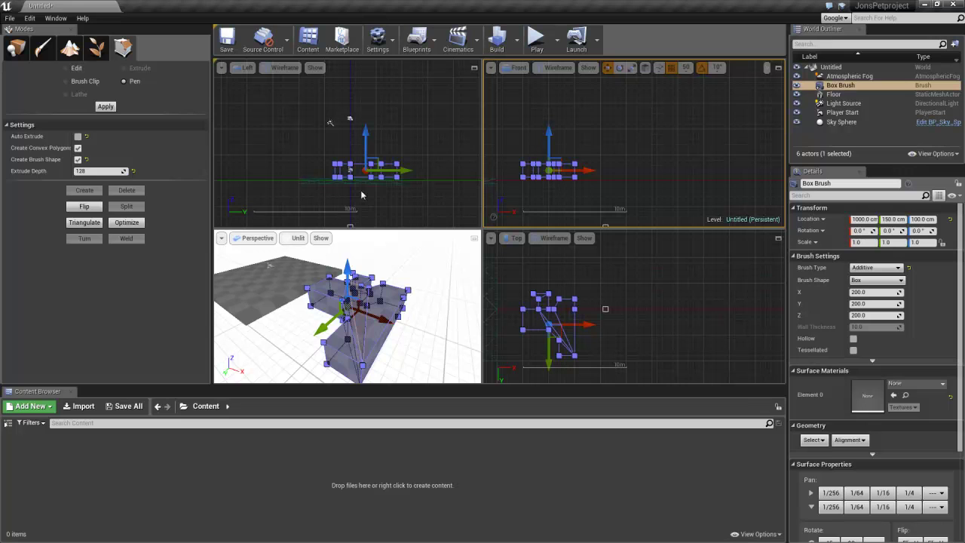
pyautogui.keyDown('ctrl'); pyautogui.rightClick(626, 155); pyautogui.keyUp('ctrl')
pyautogui.press('space')
pyautogui.press('space')
pyautogui.press('space')
pyautogui.press('space')
pyautogui.press('space')
pyautogui.press('space')
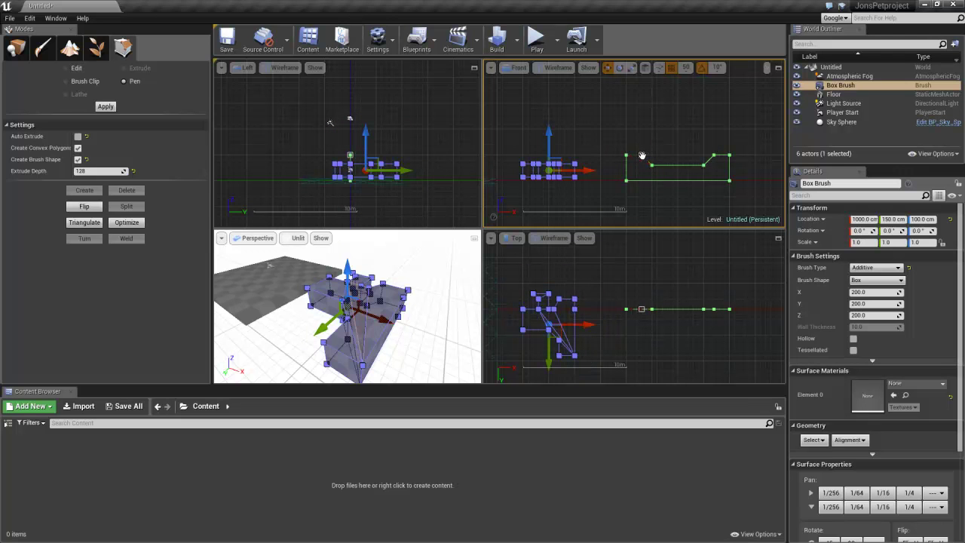
pyautogui.press('space')
pyautogui.press('space')
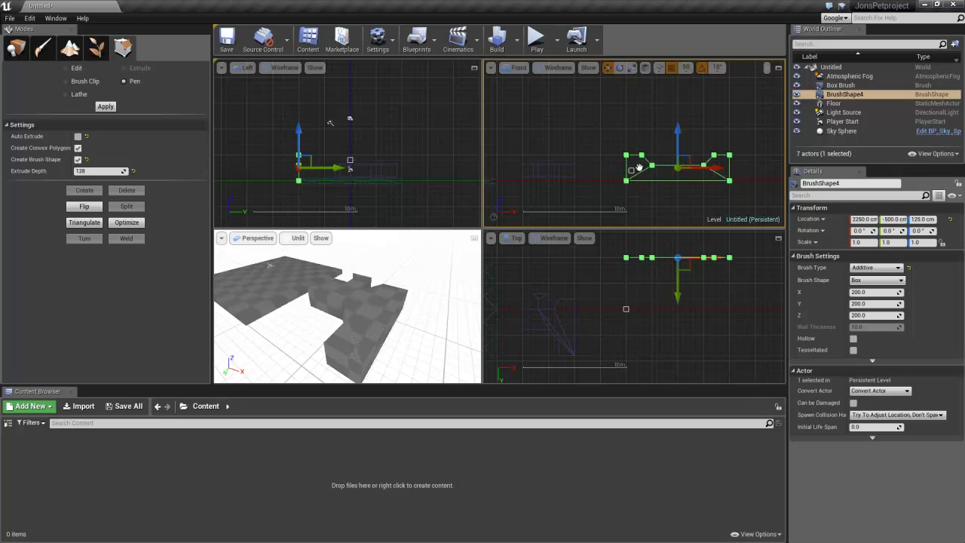
# Focus the Perspective view on the new brush shape and switch to Lathe mode
pyautogui.moveTo(422, 288)
pyautogui.keyDown('alt'); pyautogui.mouseDown()
pyautogui.moveTo(480, 289)
pyautogui.moveTo(438, 287)
pyautogui.moveTo(466, 268)
pyautogui.moveTo(450, 279)
pyautogui.moveTo(478, 285)
pyautogui.moveTo(365, 300)
pyautogui.mouseUp(); pyautogui.keyUp('alt')
pyautogui.press('f')
pyautogui.keyDown('alt'); pyautogui.moveTo(390, 335); pyautogui.dragTo(427, 344); pyautogui.keyUp('alt')
pyautogui.click(76, 96)
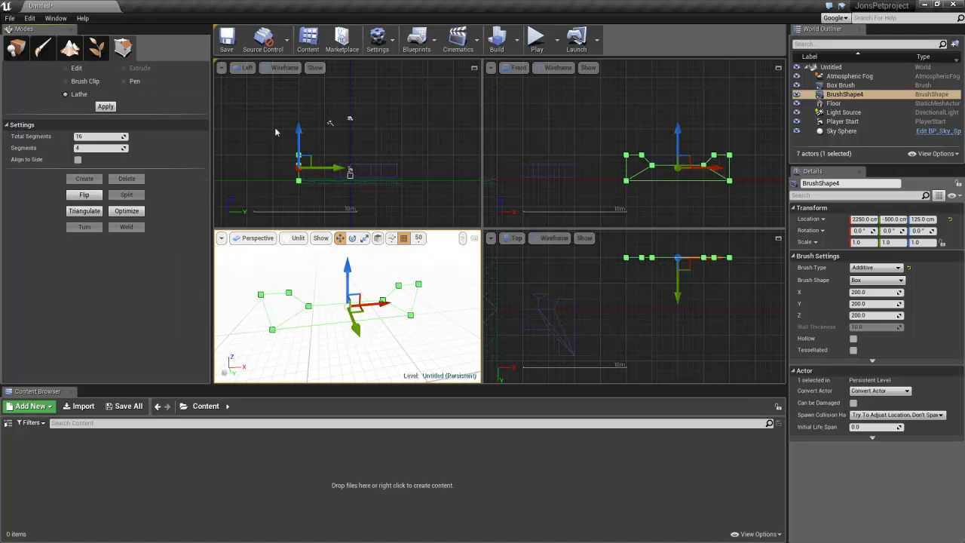
# Set the Lathe's Segments to 4
pyautogui.click(87, 147)
pyautogui.click(86, 149)
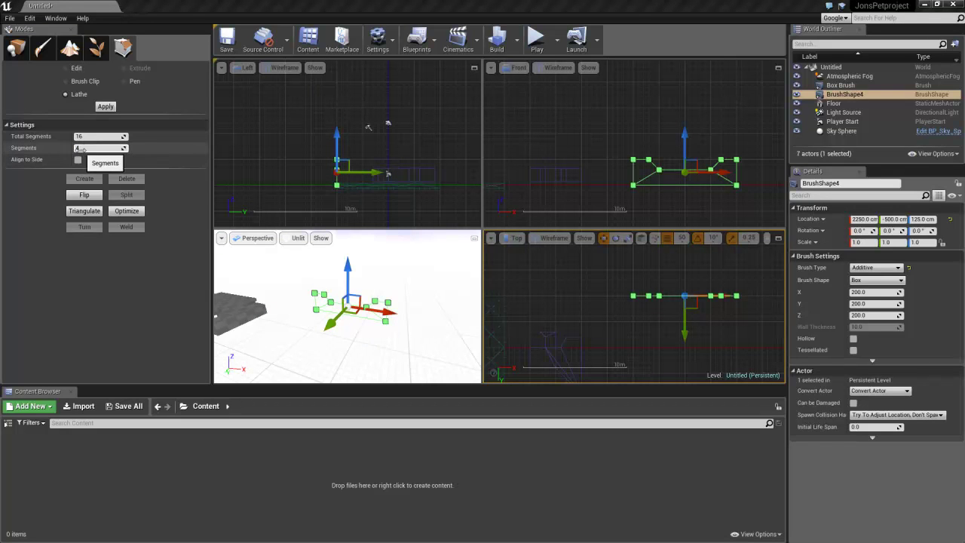
pyautogui.click(83, 148)
pyautogui.write('40')
pyautogui.press('BackSpace')
pyautogui.press('Return')
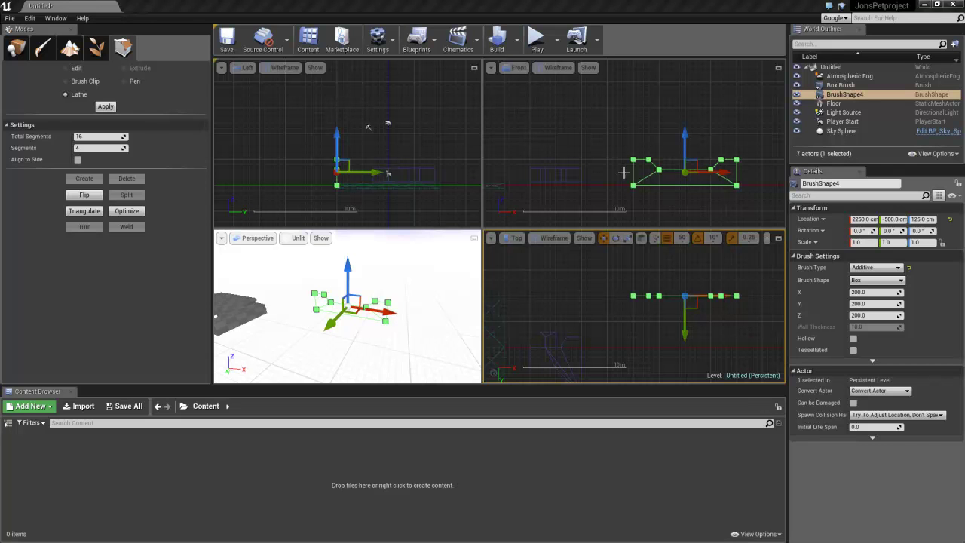
# Set the brush shape's grid-snapped pivot just off its lower-X end, at about X 1500, Y -500 cm, and apply the lathe
pyautogui.moveTo(640, 322)
pyautogui.mouseDown(button='right')
pyautogui.moveTo(666, 324)
pyautogui.moveTo(610, 341)
pyautogui.moveTo(622, 281)
pyautogui.mouseUp(button='right')
pyautogui.moveTo(638, 288); pyautogui.dragTo(651, 315, button='right')
pyautogui.rightClick(619, 291)
pyautogui.moveTo(650, 446)
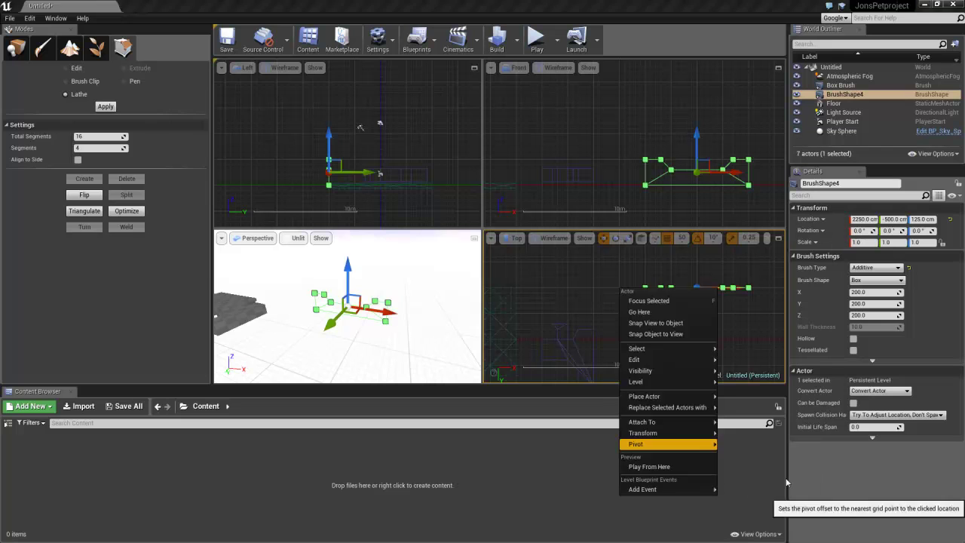
pyautogui.click(785, 477)
pyautogui.click(106, 107)
# Examine the lathed curved brush from several angles in the maximized Perspective view
pyautogui.moveTo(398, 323)
pyautogui.keyDown('alt'); pyautogui.mouseDown()
pyautogui.moveTo(441, 329)
pyautogui.moveTo(467, 347)
pyautogui.moveTo(411, 332)
pyautogui.mouseUp(); pyautogui.keyUp('alt')
pyautogui.moveTo(399, 324); pyautogui.dragTo(345, 285, button='right')
pyautogui.click(473, 237)
pyautogui.moveTo(388, 299); pyautogui.dragTo(388, 298, button='right')
pyautogui.moveTo(500, 229); pyautogui.dragTo(449, 228, button='right')
pyautogui.moveTo(615, 280); pyautogui.dragTo(645, 303, button='right')
pyautogui.moveTo(547, 225); pyautogui.dragTo(547, 225, button='right')
pyautogui.moveTo(605, 191); pyautogui.dragTo(606, 191, button='right')
pyautogui.moveTo(513, 172); pyautogui.dragTo(515, 176, button='right')
pyautogui.moveTo(468, 210); pyautogui.dragTo(468, 210, button='right')
pyautogui.moveTo(494, 218); pyautogui.dragTo(495, 224, button='right')
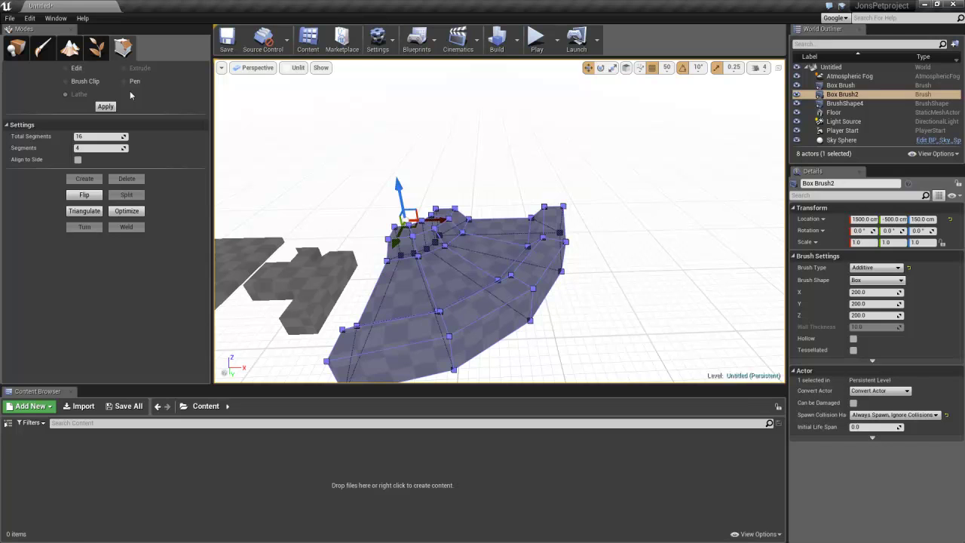